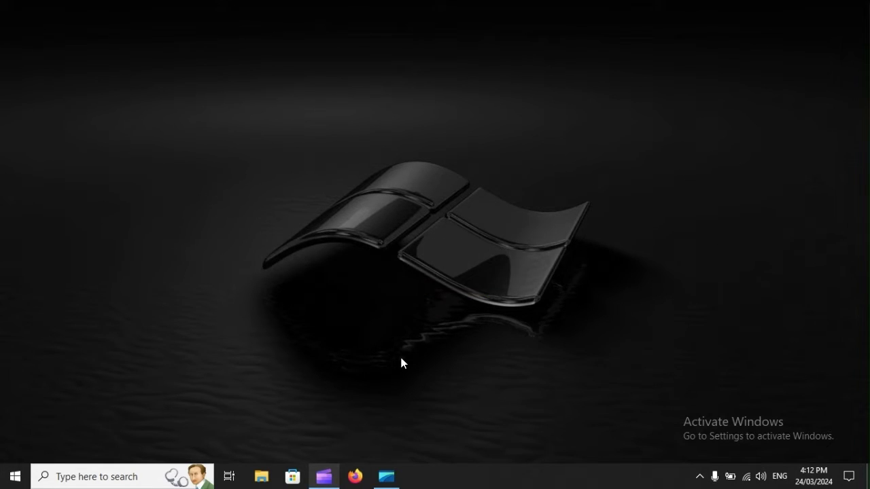
Search the Start menu for 'control' and launch Control Panel.
key("super")
type("co")
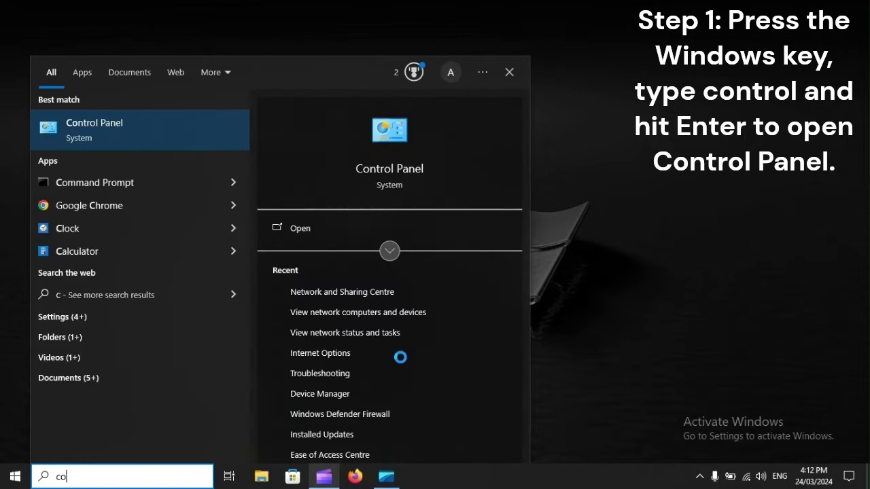
type("ntrol")
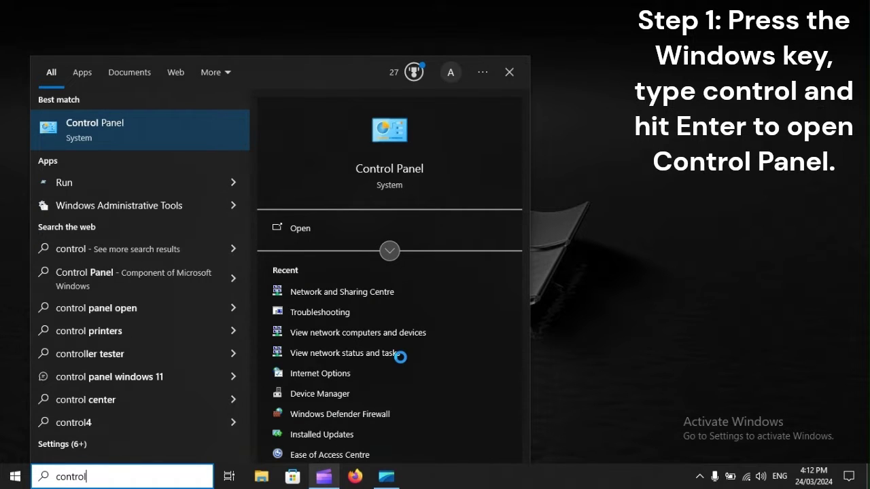
key("Return")
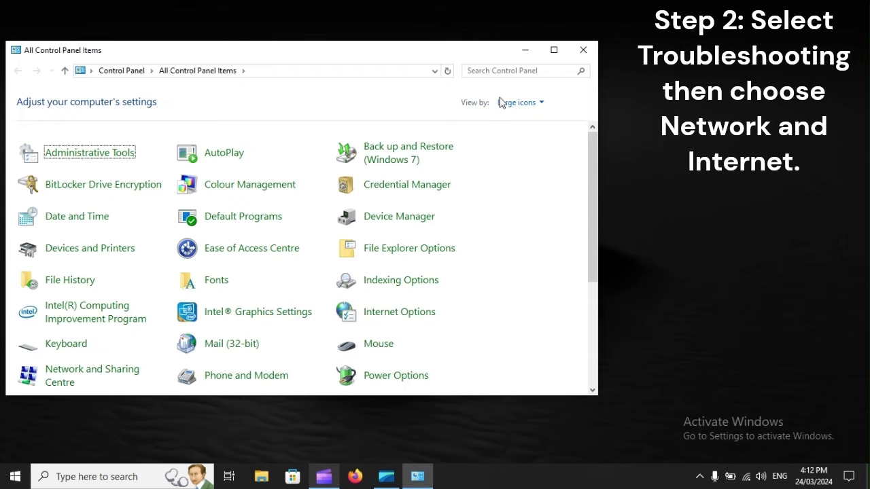
Scroll All Control Panel Items to Troubleshooting and open the Network and Internet troubleshooters.
left_click(511, 103)
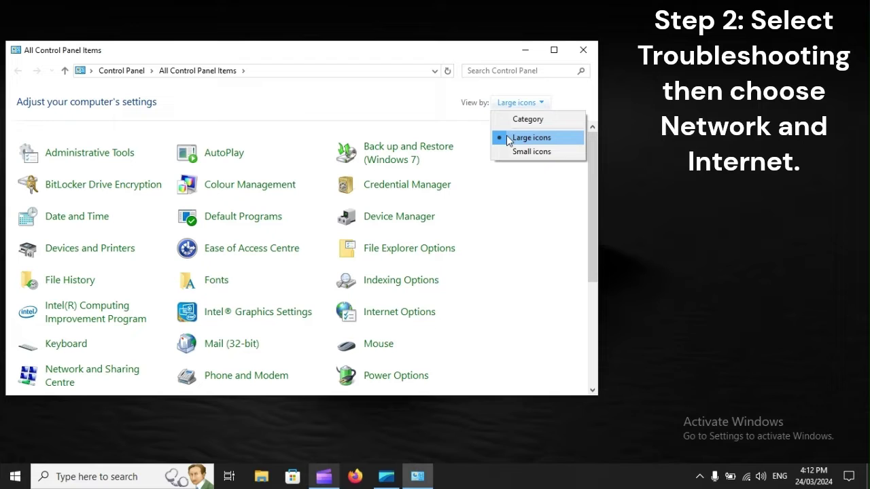
left_click(552, 142)
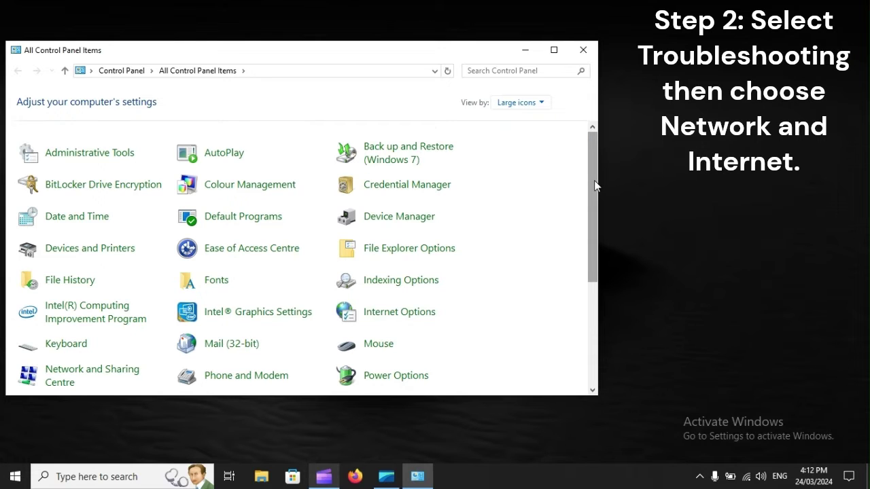
left_click_drag(596, 186, 596, 340)
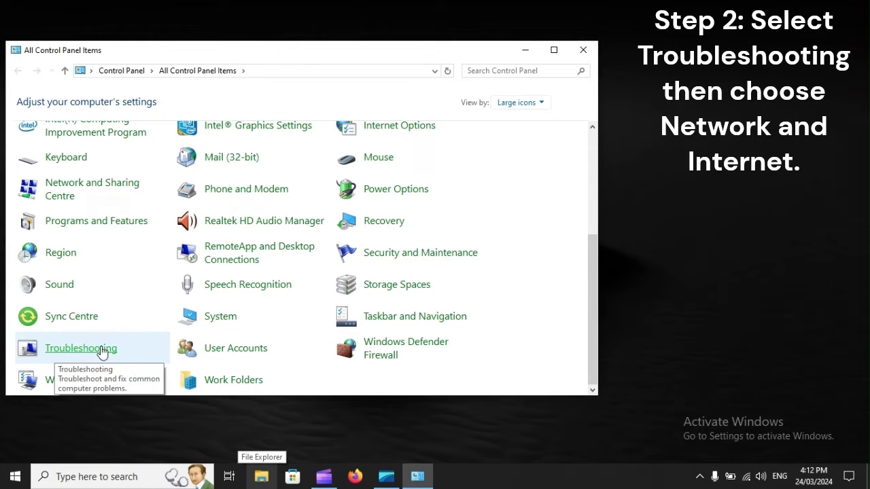
left_click(102, 349)
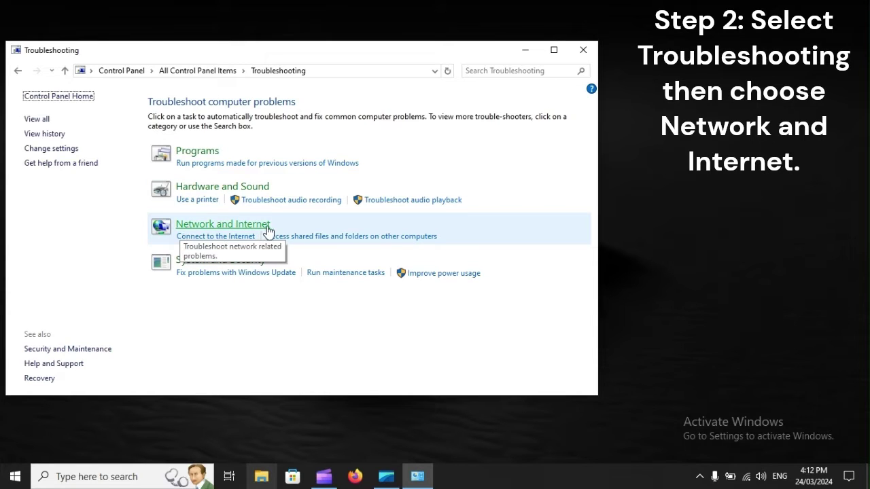
left_click(241, 225)
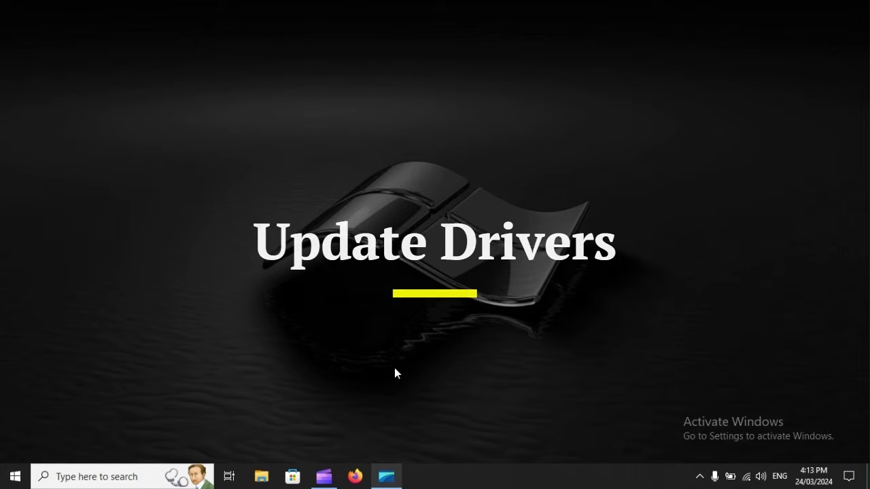
Run devmgmt.msc from the Run dialog to launch Device Manager.
key("super+r")
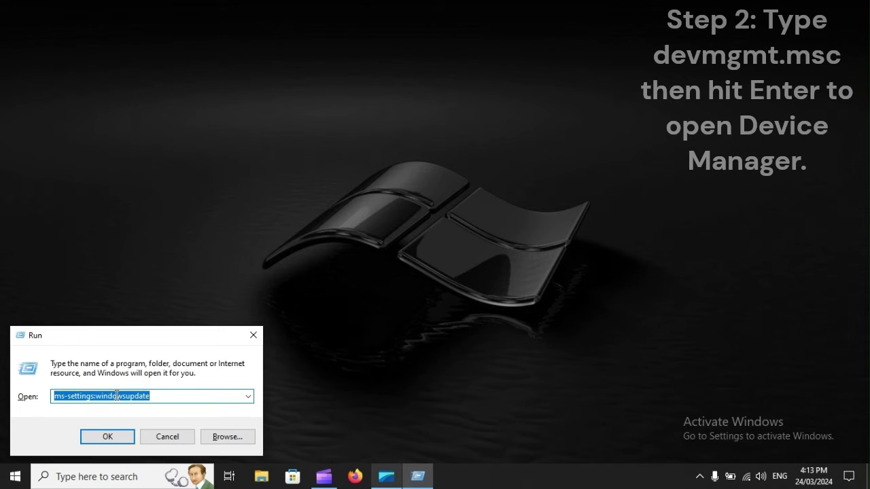
type("devmgmt.msc")
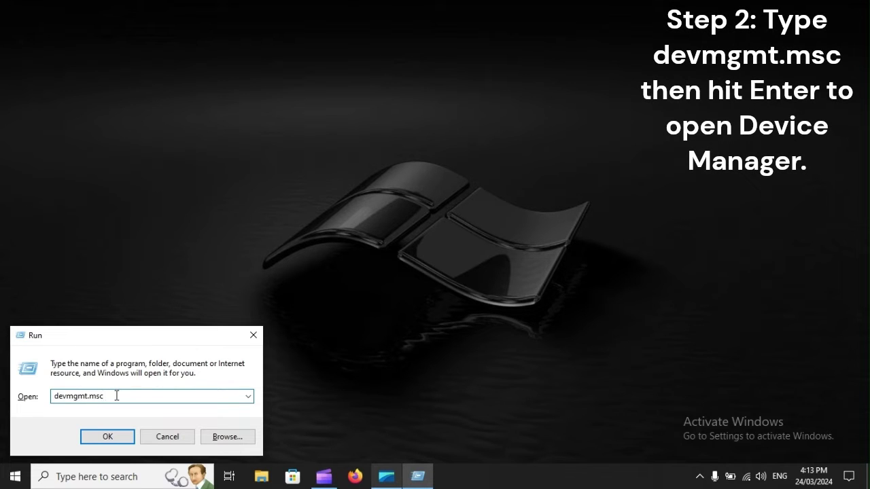
key("Return")
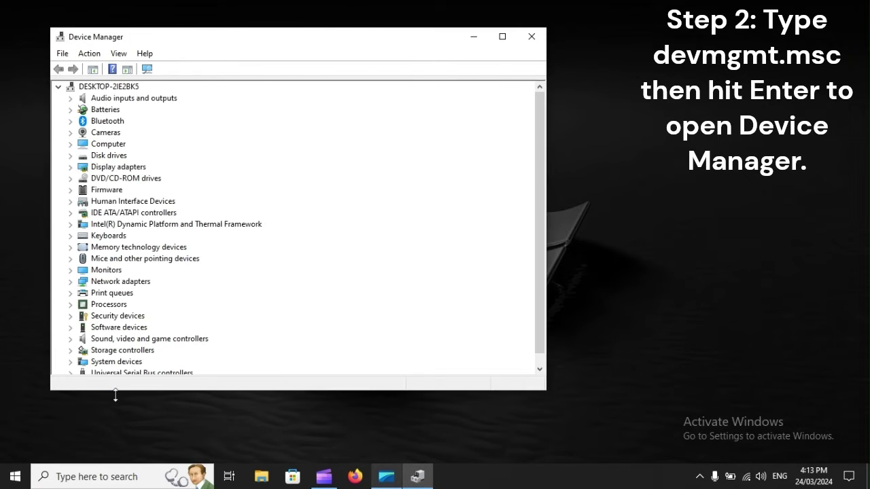
Expand Network adapters and open the Realtek RTL8723BE wireless adapter's Properties.
left_click(128, 283)
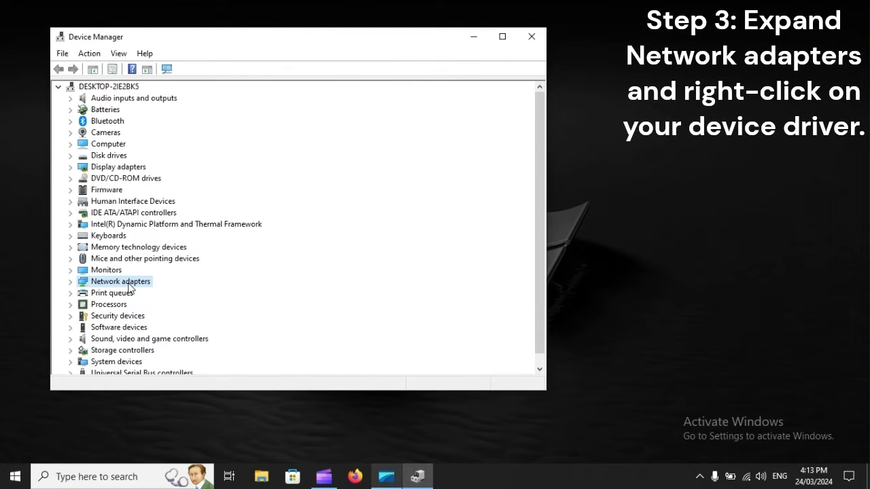
left_click(69, 282)
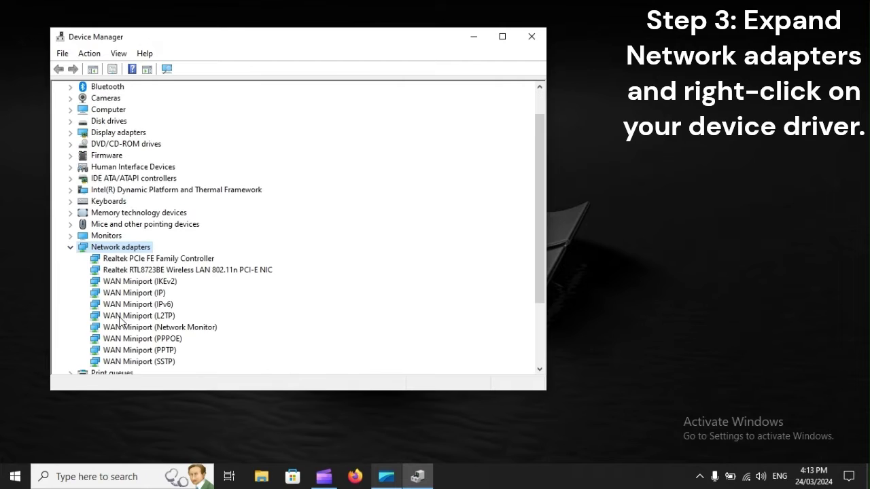
left_click(218, 271)
right_click(218, 272)
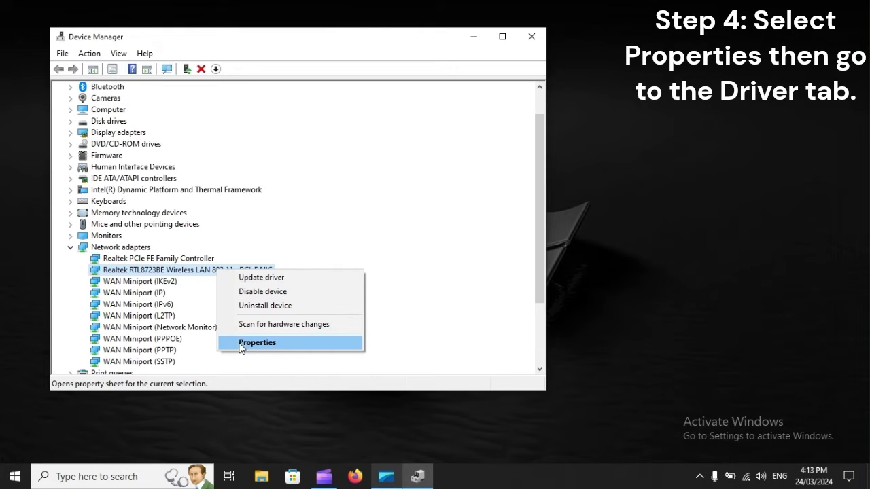
left_click(271, 343)
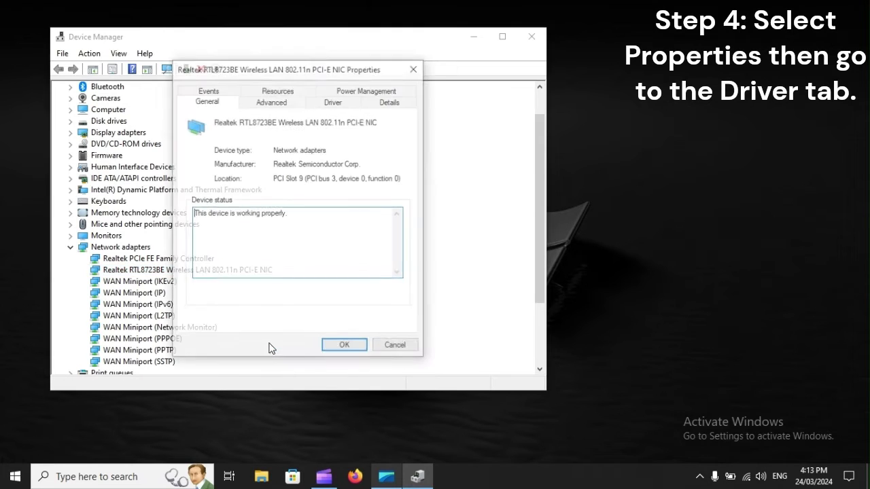
Show the Driver tab of the Realtek wireless adapter's Properties.
left_click(333, 102)
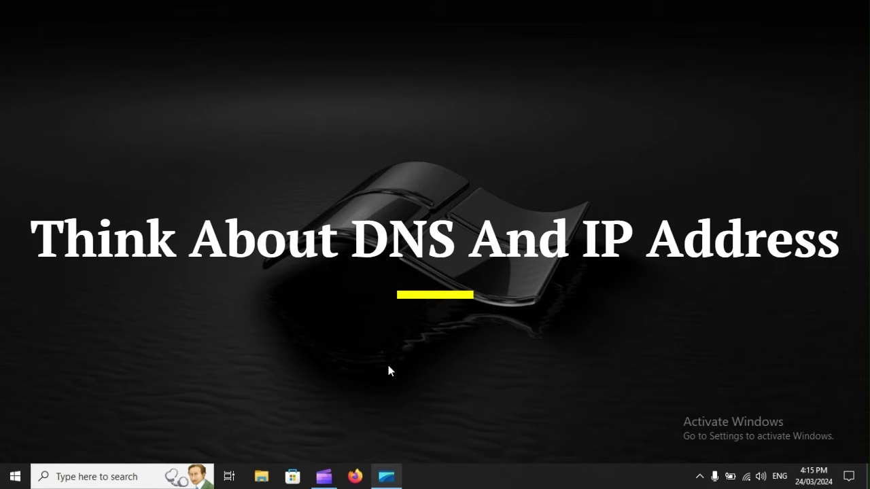
Run the control command from the Run dialog to open All Control Panel Items.
key("super+r")
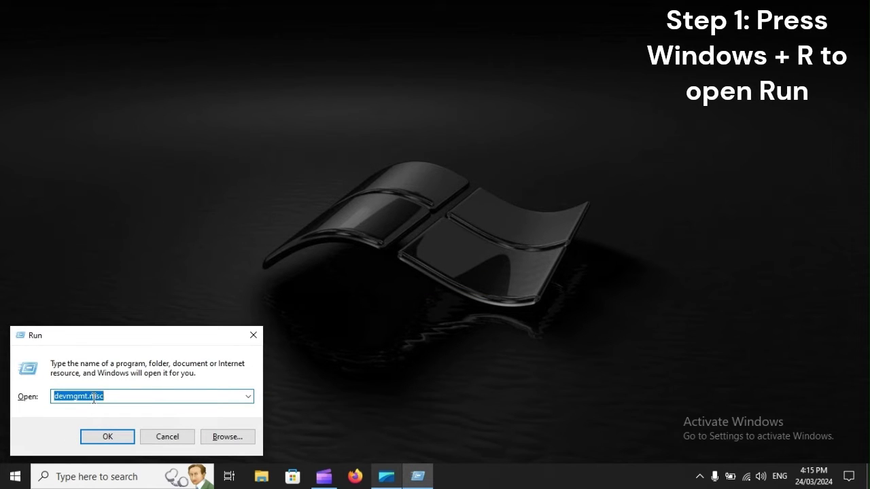
type("control")
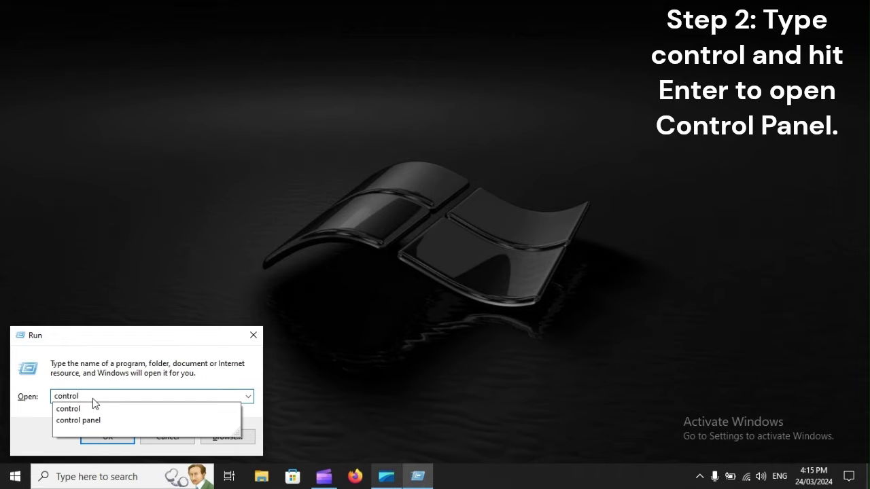
key("Return")
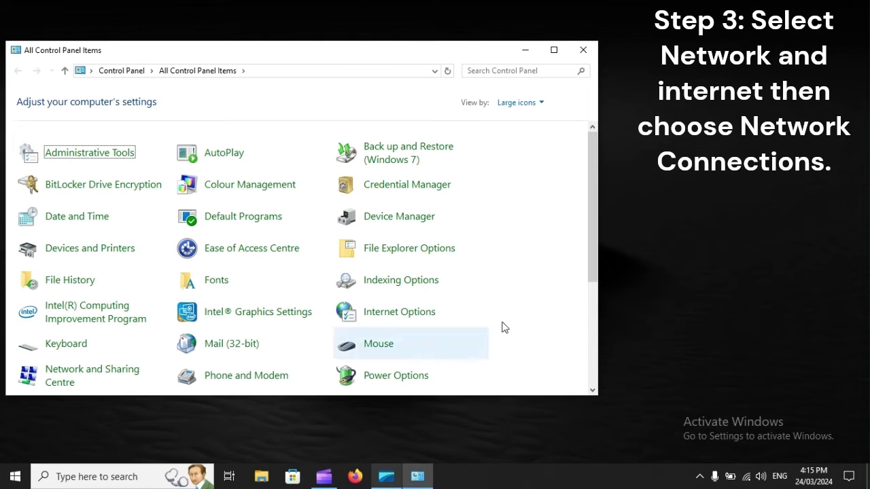
Switch View by to Category and go to Network and Internet > Network and Sharing Centre.
left_click(512, 105)
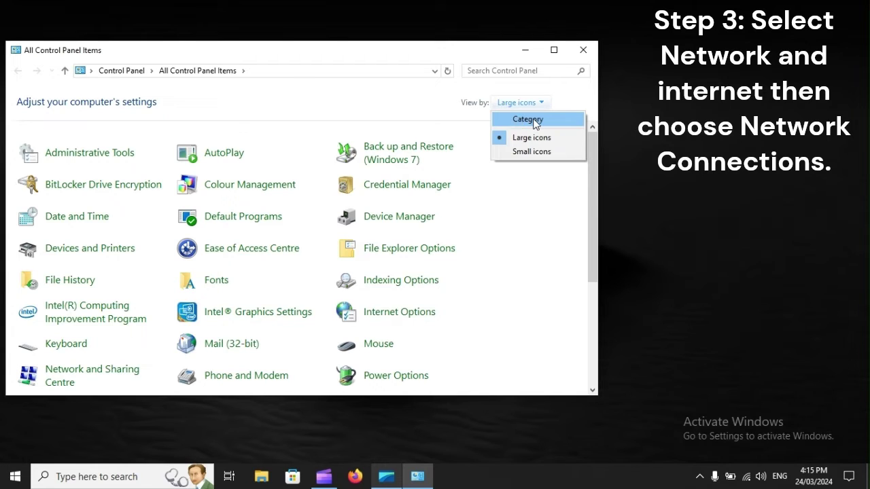
left_click(528, 120)
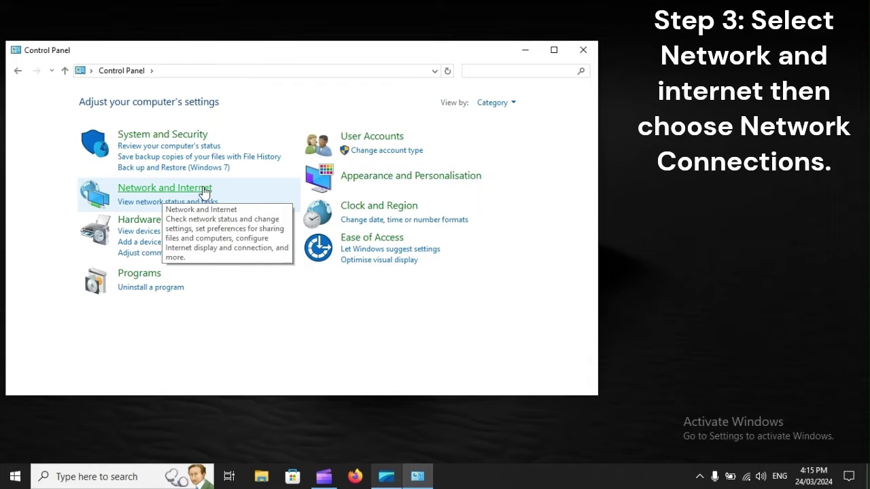
left_click(191, 196)
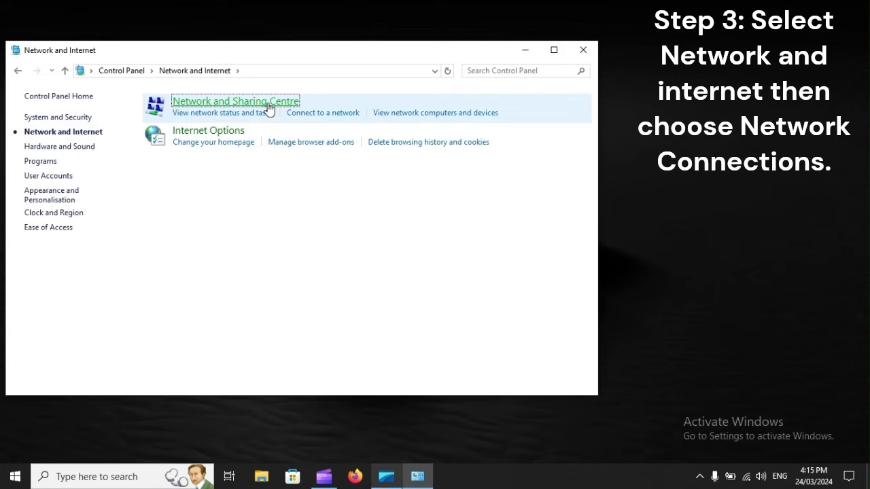
left_click(269, 103)
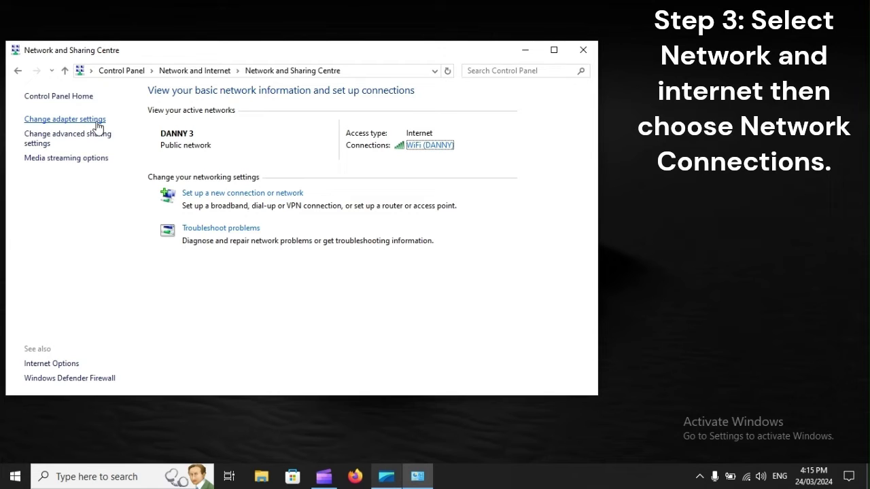
Open the WiFi connection's Internet Protocol Version 4 (TCP/IPv4) properties from Network Connections.
left_click(83, 122)
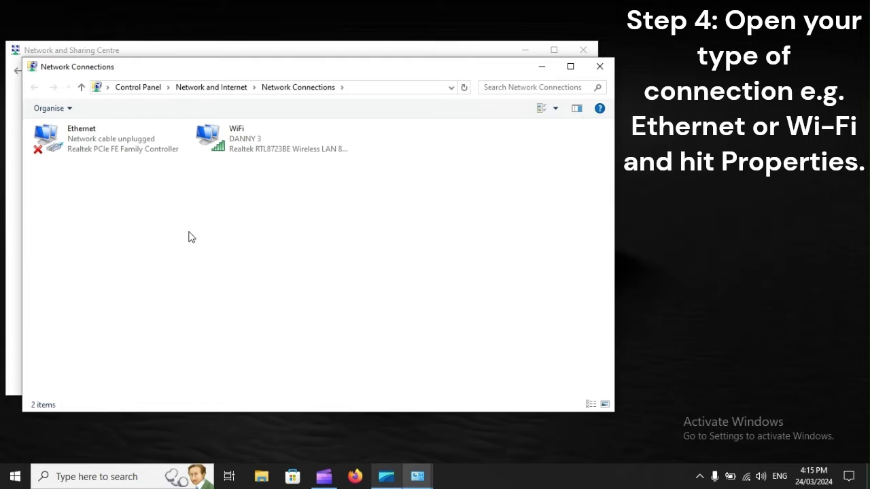
left_click(251, 150)
right_click(251, 150)
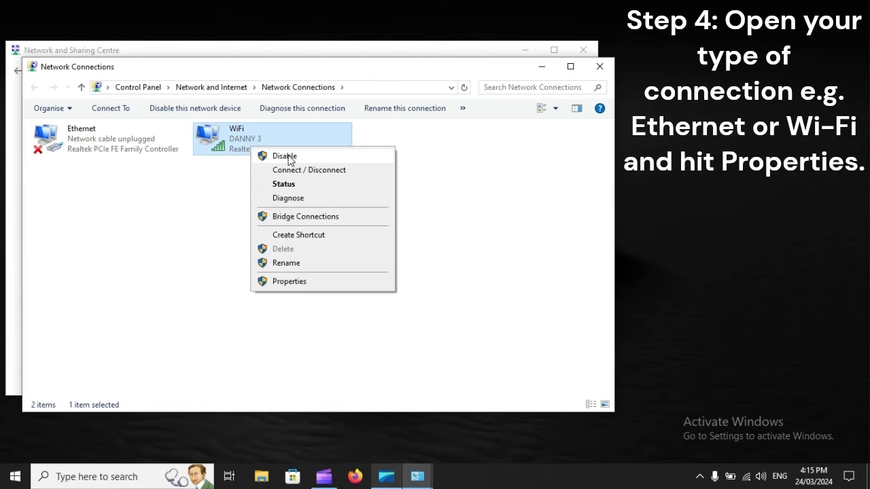
left_click(289, 281)
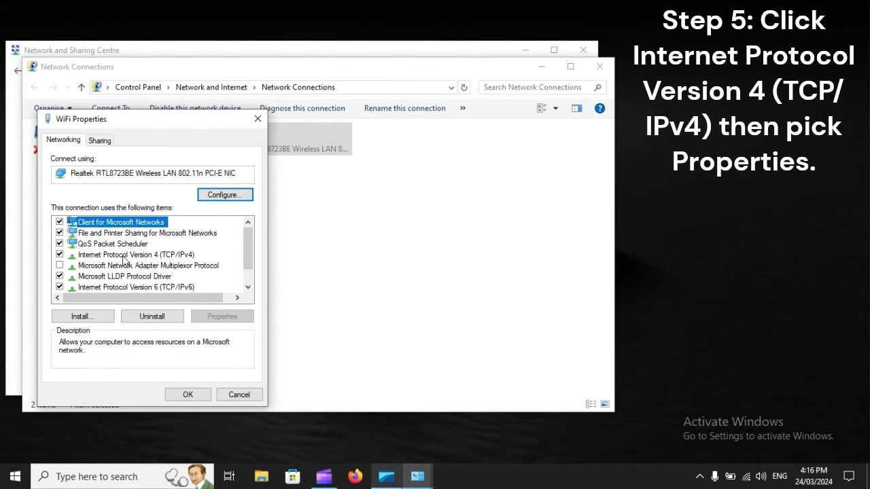
left_click(125, 257)
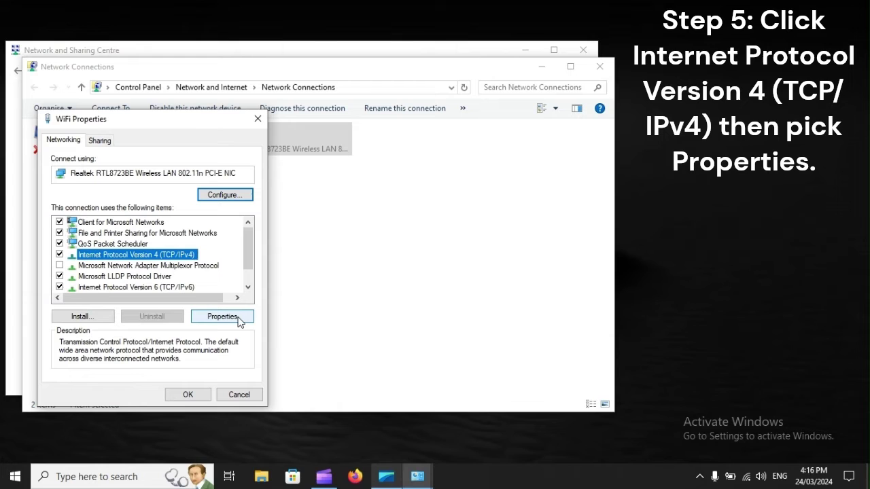
left_click(234, 316)
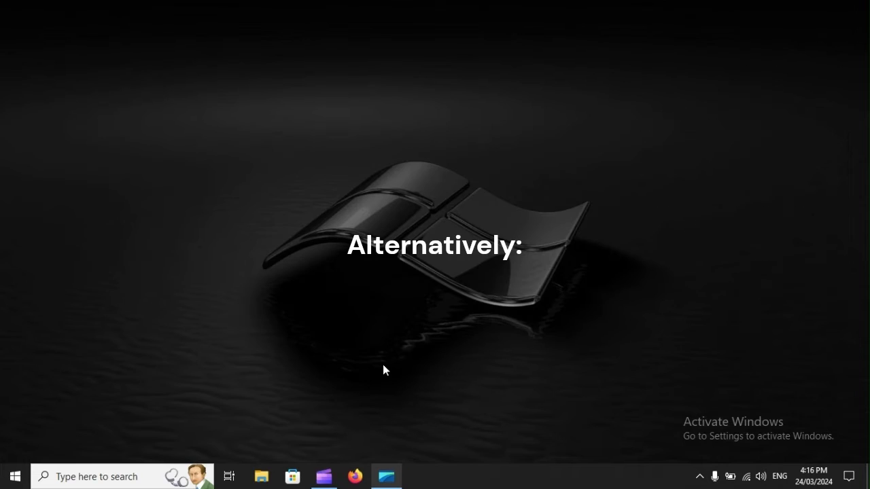
key("super+r")
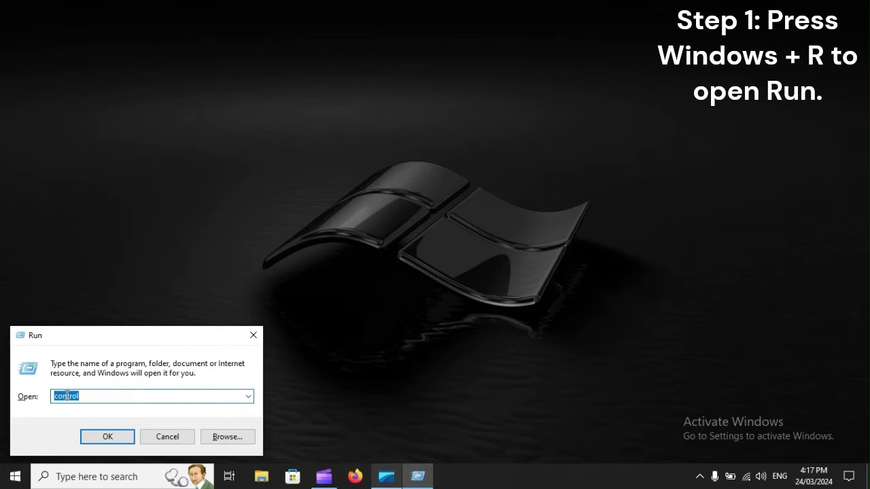
type("cmd")
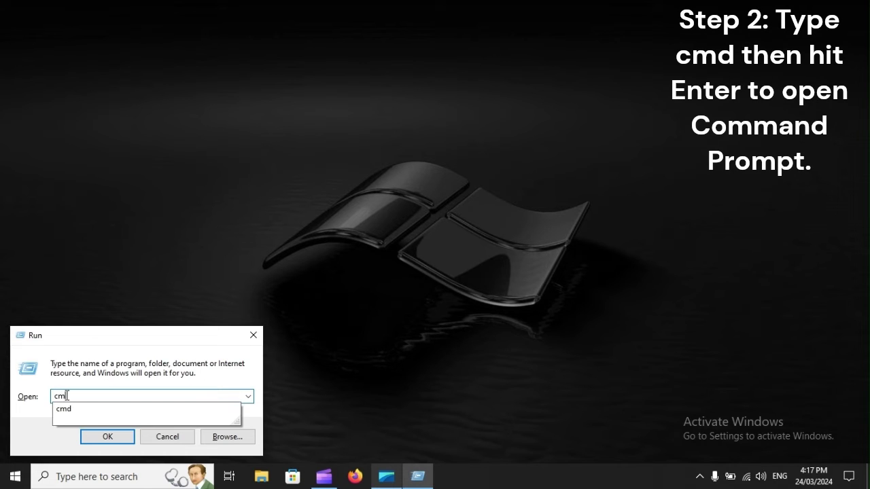
left_click(66, 395)
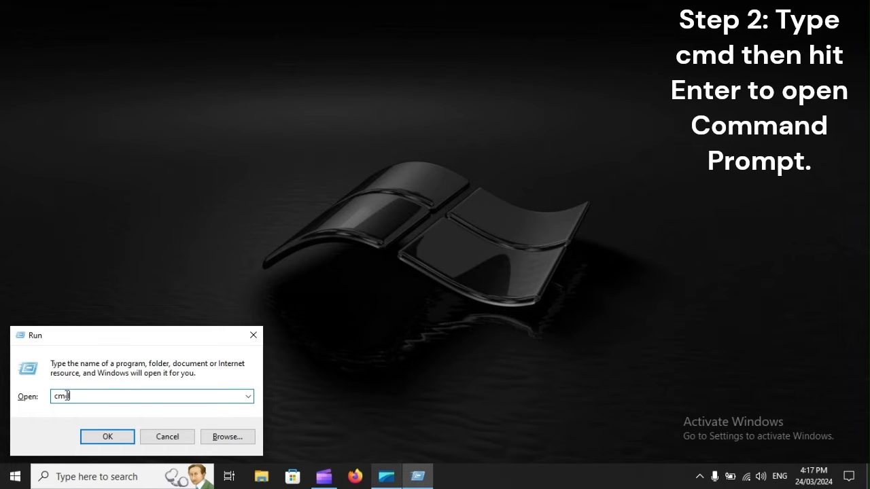
key("Return")
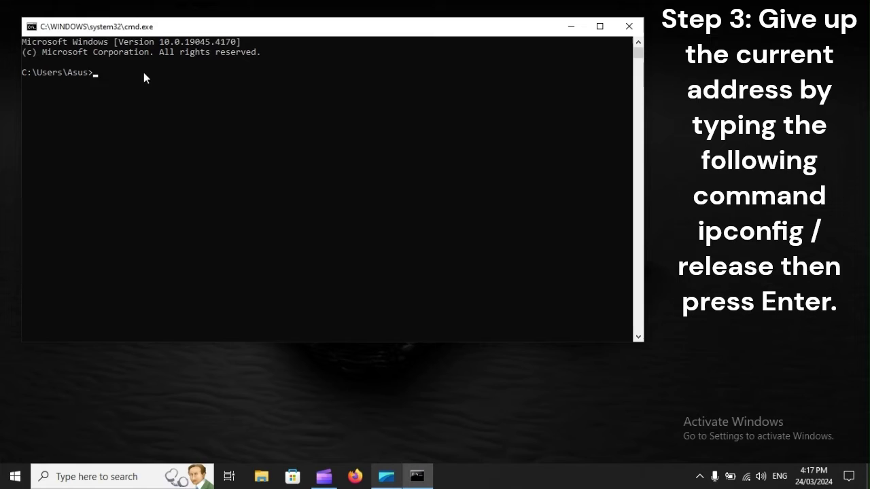
left_click(95, 82)
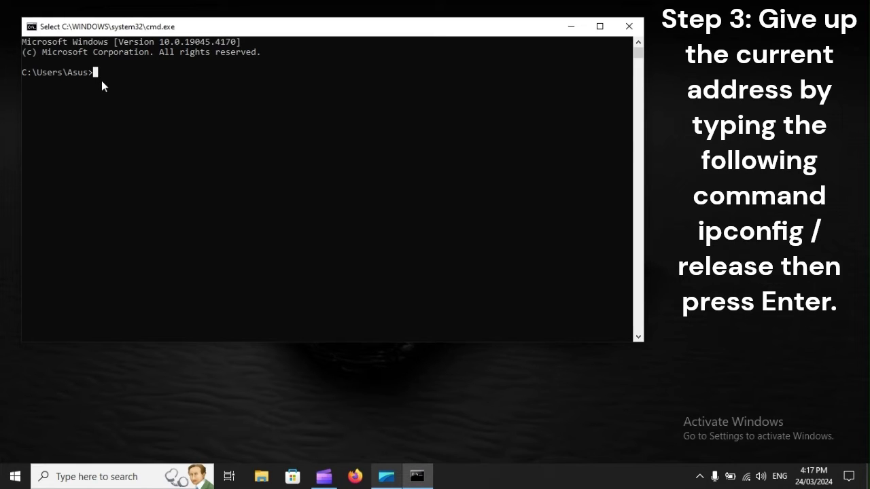
type("i")
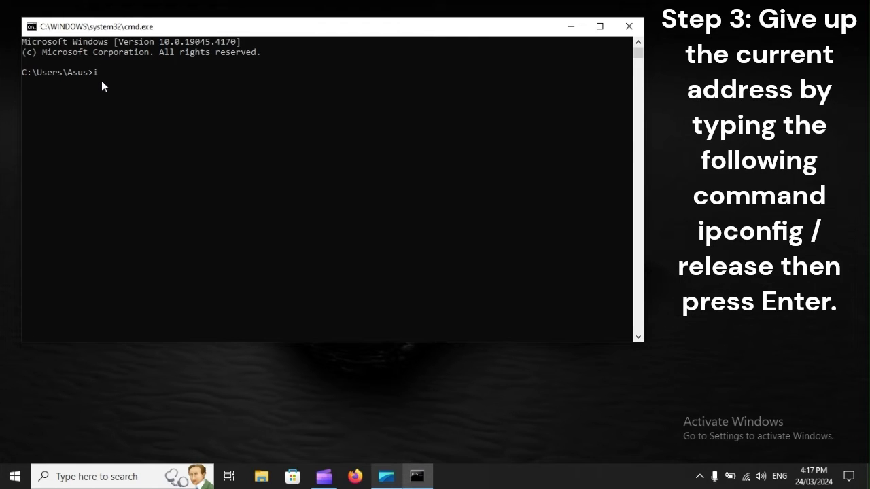
type("pconfig/")
type("release")
key("BackSpace")
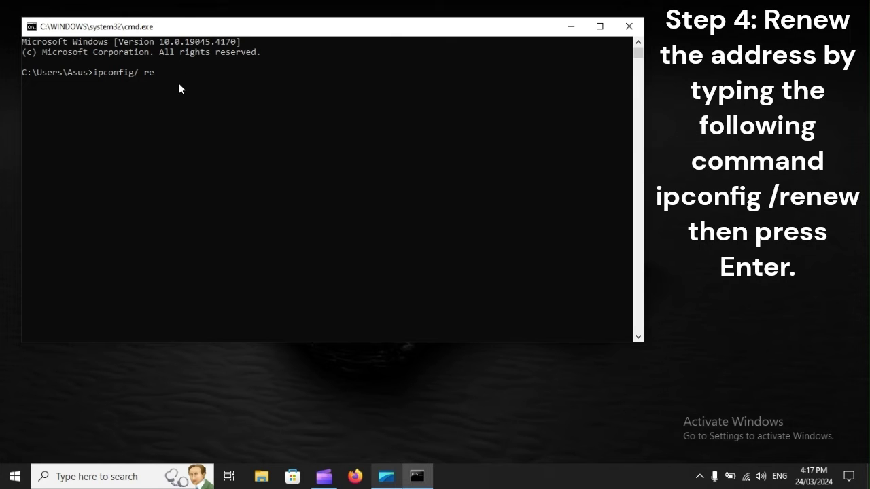
type("w")
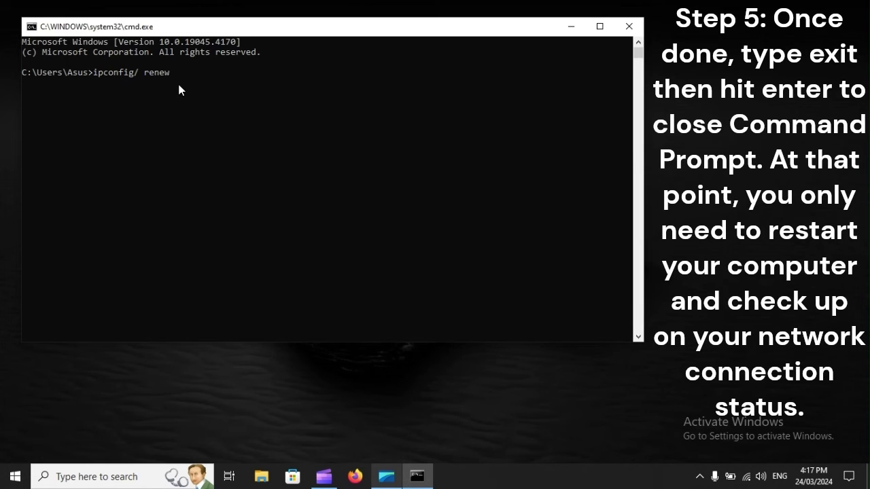
key("BackSpace")
key("BackSpace")
key("BackSpace")
key("BackSpace")
key("BackSpace")
key("BackSpace")
key("BackSpace")
key("BackSpace")
key("BackSpace")
key("BackSpace")
key("BackSpace")
key("BackSpace")
key("BackSpace")
key("BackSpace")
key("BackSpace")
type("exit")
key("Return")
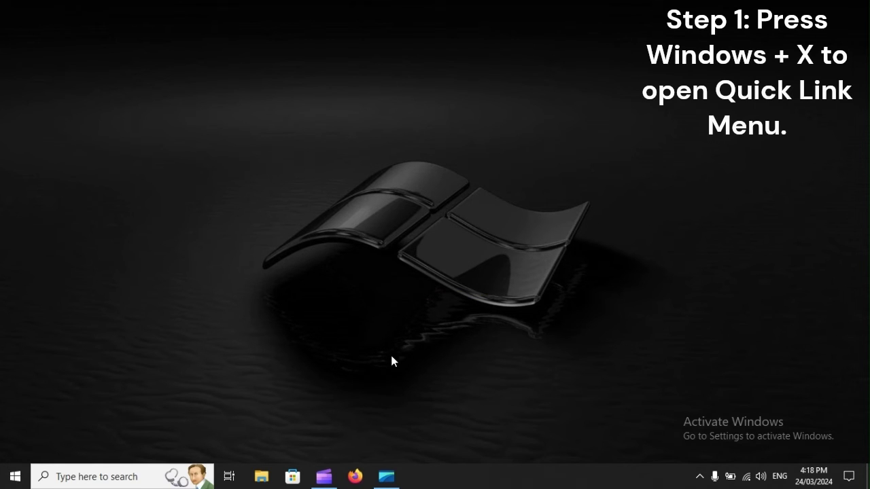
key("super+x")
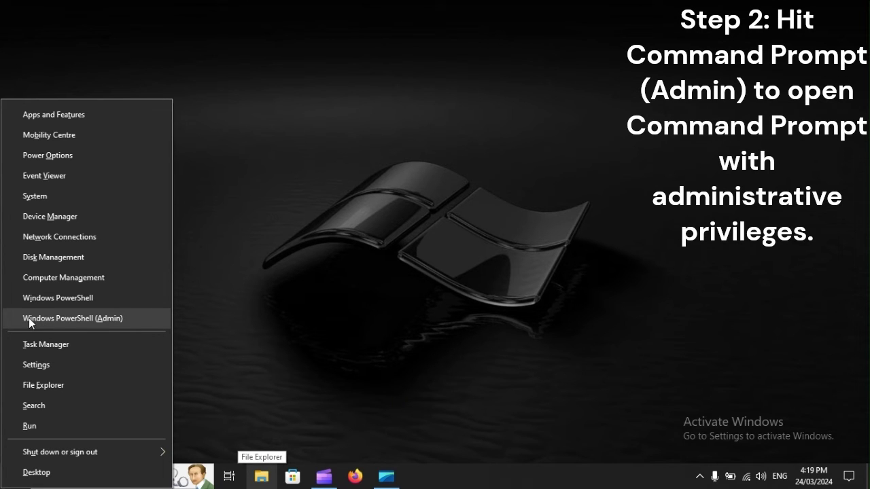
left_click(119, 318)
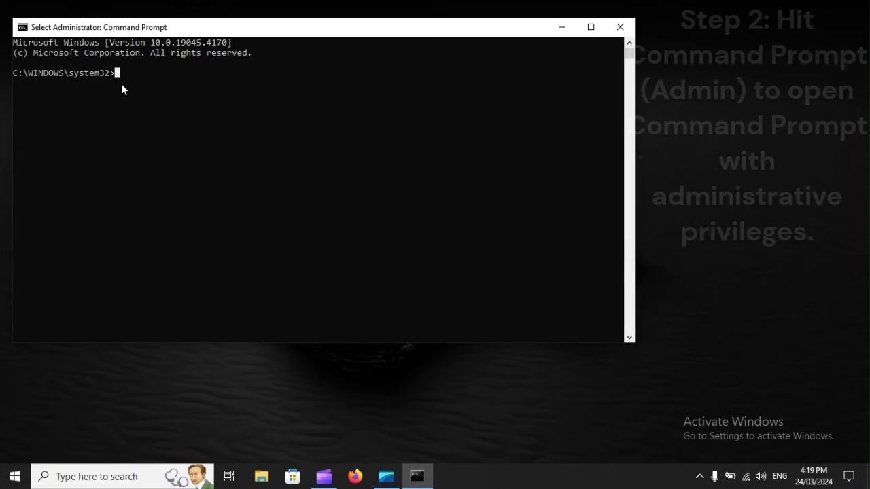
key("ctrl+v")
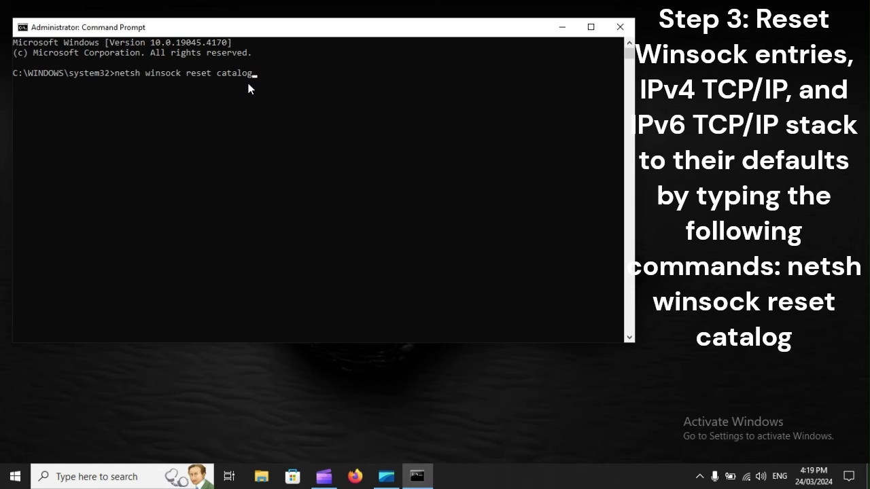
key("Escape")
left_click(125, 87)
right_click(125, 87)
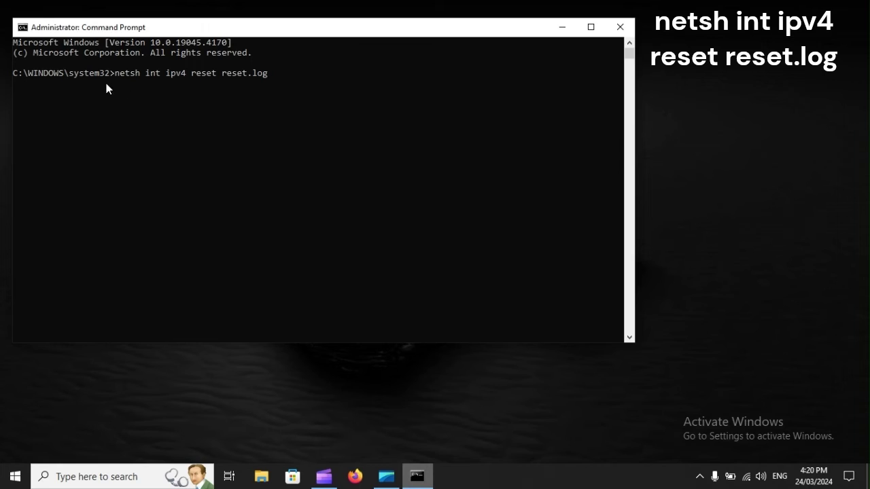
key("Left")
key("Left")
key("Left")
key("Left")
key("Left")
key("Left")
key("Left")
key("Left")
key("Left")
key("Left")
key("Left")
key("Left")
key("Left")
key("Left")
key("Left")
key("Left")
key("BackSpace")
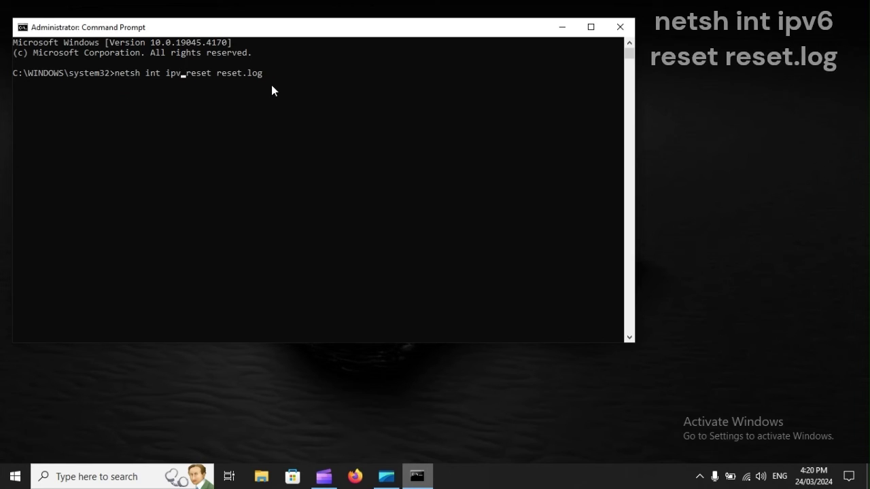
type("6")
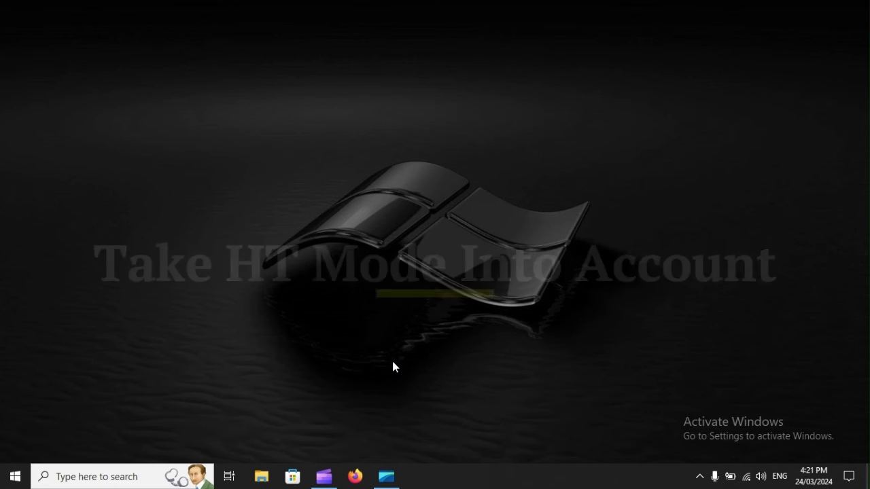
Run ncpa.cpl and open the WiFi connection's Properties from Network Connections.
key("super+r")
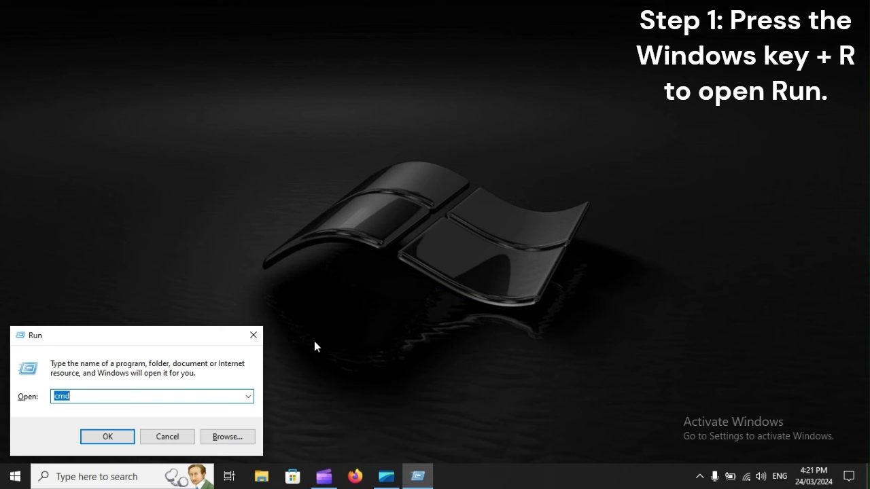
type("n")
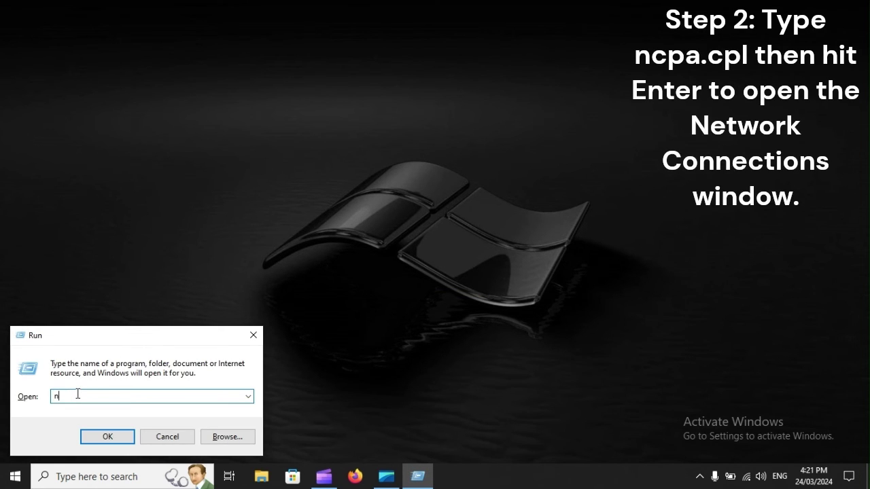
type("cpa.cpl")
key("Return")
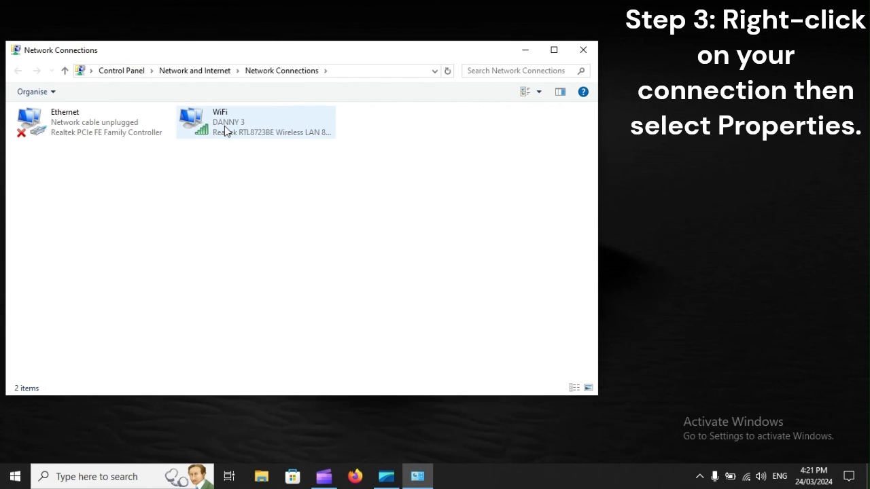
left_click(224, 125)
right_click(224, 126)
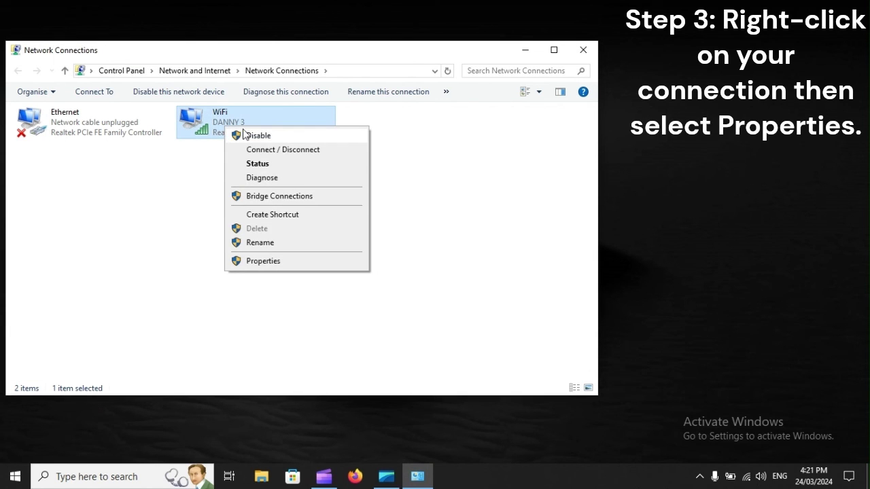
left_click(281, 261)
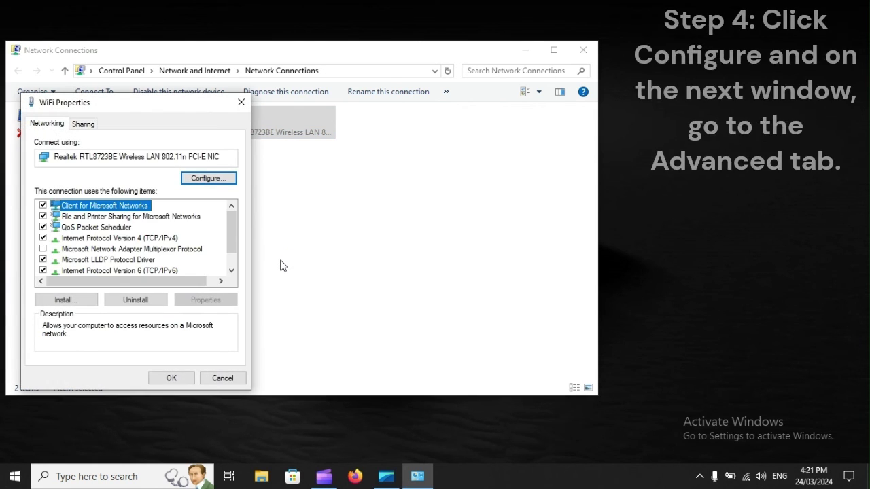
Open the Realtek RTL8723BE adapter's device properties through Configure.
left_click(225, 182)
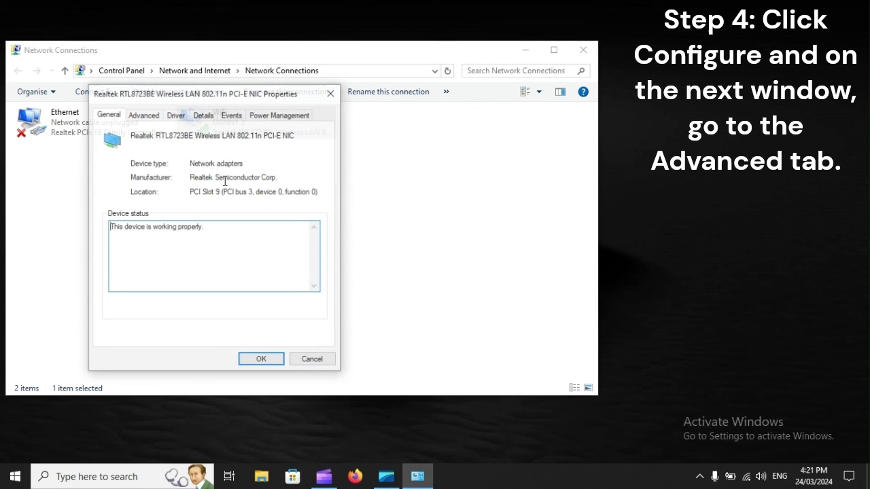